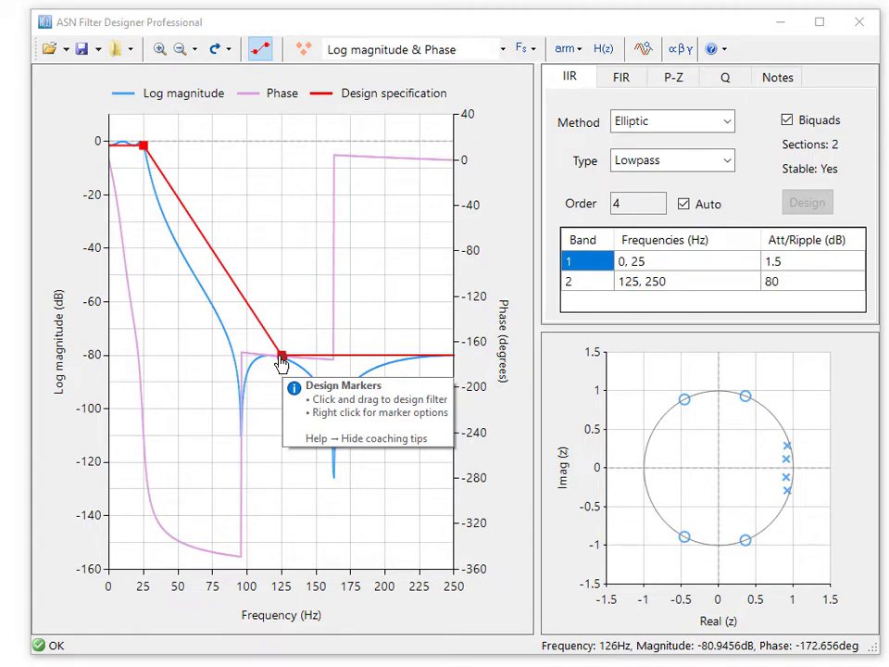
# - Drag the stopband corner marker left and up to 86.756 Hz at 60.997 dB
pyautogui.moveTo(282, 361)
pyautogui.mouseDown()
pyautogui.moveTo(302, 364)
pyautogui.moveTo(281, 361)
pyautogui.mouseUp()
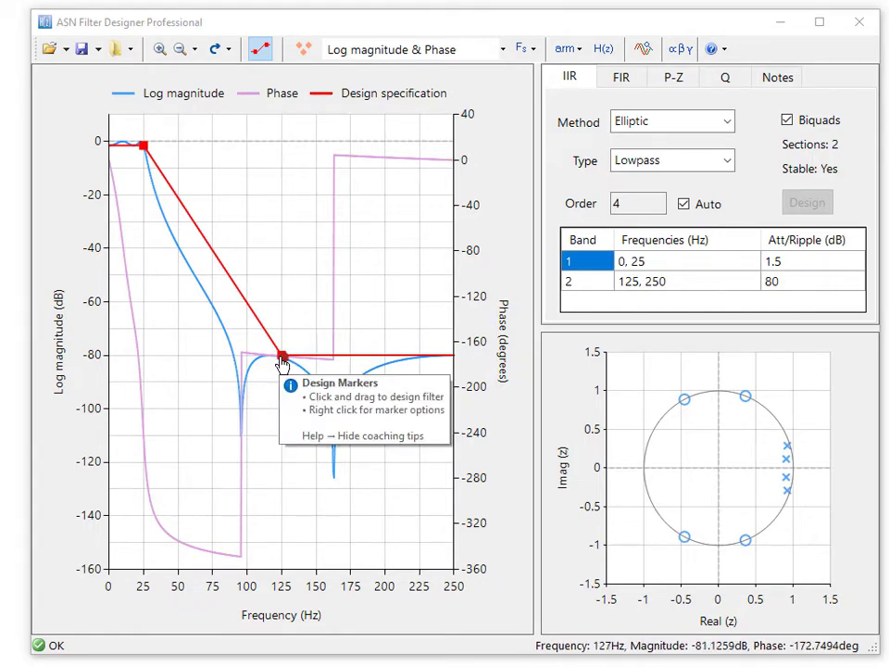
pyautogui.moveTo(283, 361)
pyautogui.mouseDown()
pyautogui.moveTo(279, 389)
pyautogui.moveTo(213, 396)
pyautogui.moveTo(287, 323)
pyautogui.moveTo(312, 268)
pyautogui.moveTo(313, 330)
pyautogui.moveTo(289, 330)
pyautogui.moveTo(221, 294)
pyautogui.moveTo(229, 304)
pyautogui.mouseUp()
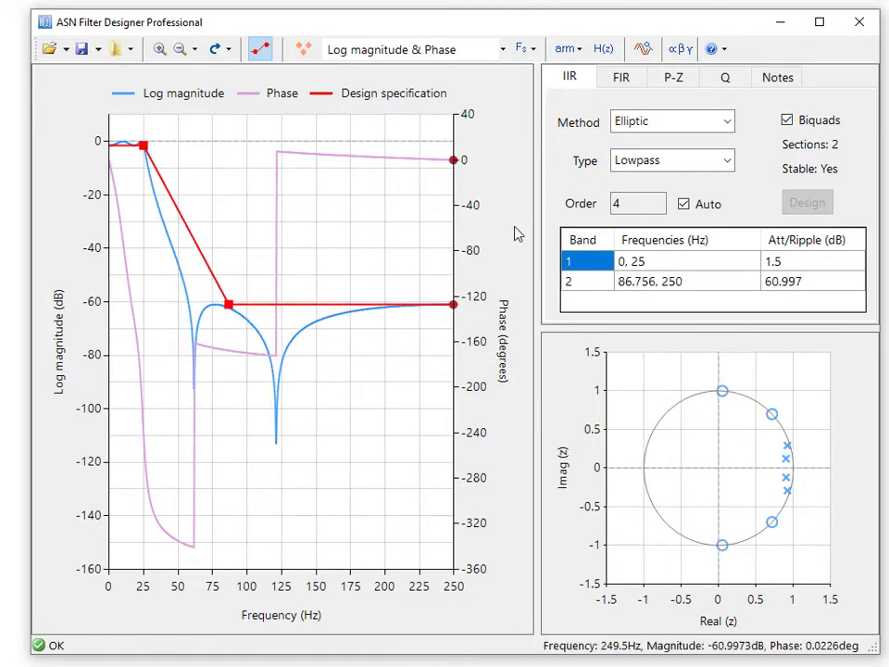
pyautogui.click(715, 126)
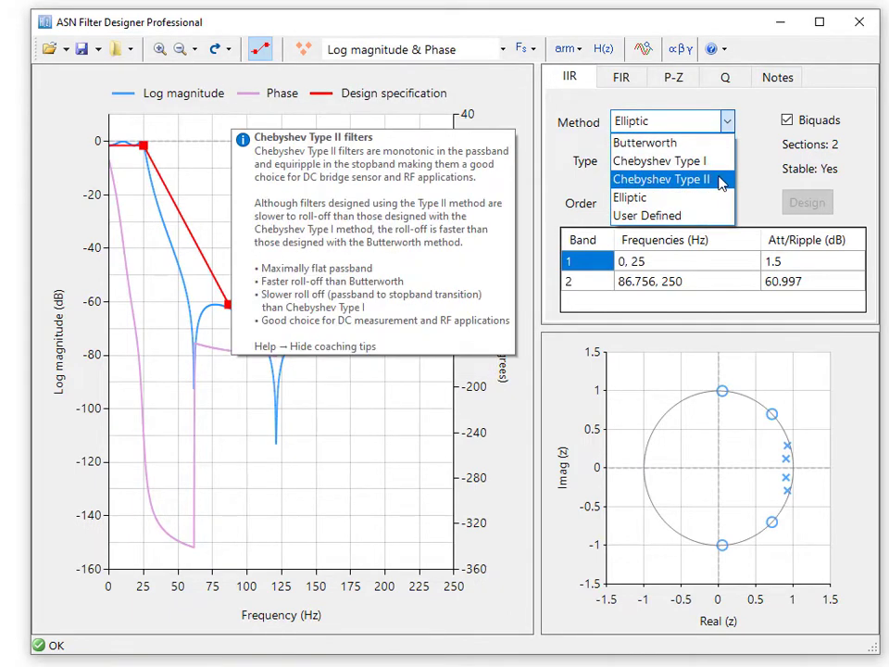
pyautogui.click(749, 128)
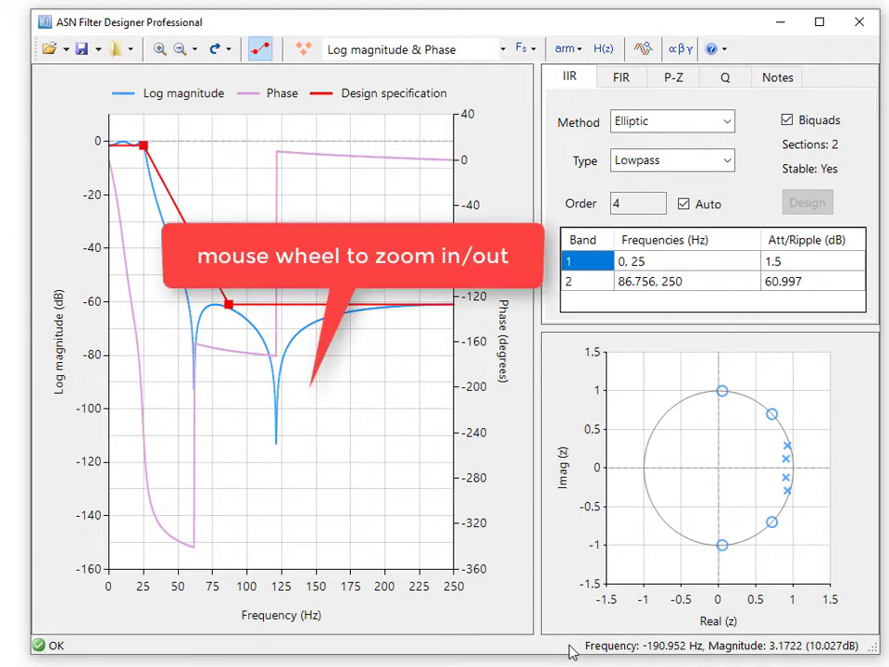
# - Recentre the response plot and lock its magnitude axis against zooming
pyautogui.scroll(3, 308, 401)
pyautogui.scroll(2, 308, 399)
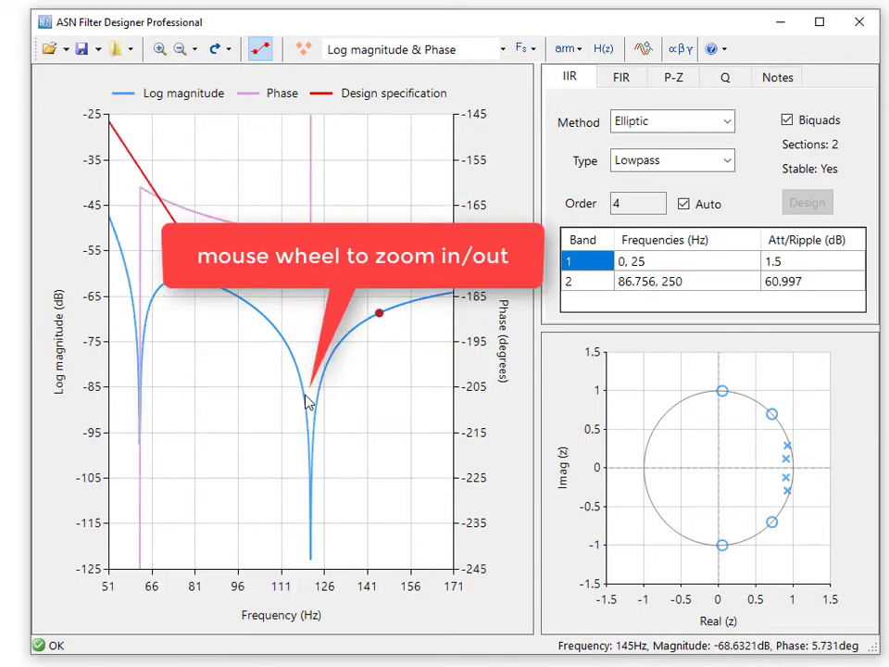
pyautogui.scroll(-2, 307, 399)
pyautogui.scroll(-1, 307, 399)
pyautogui.moveTo(290, 402)
pyautogui.mouseDown()
pyautogui.moveTo(193, 358)
pyautogui.moveTo(389, 407)
pyautogui.mouseUp()
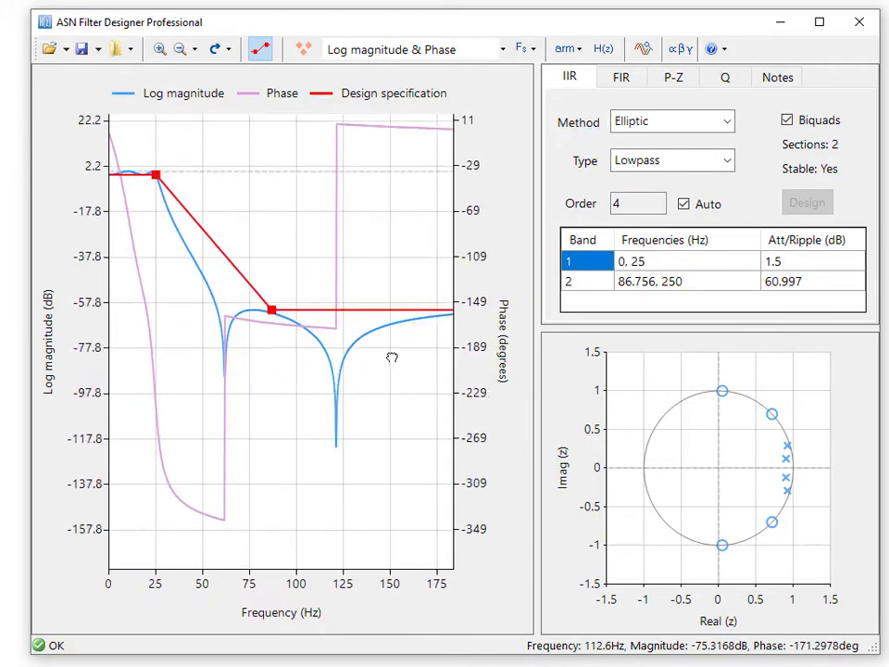
pyautogui.rightClick(262, 371)
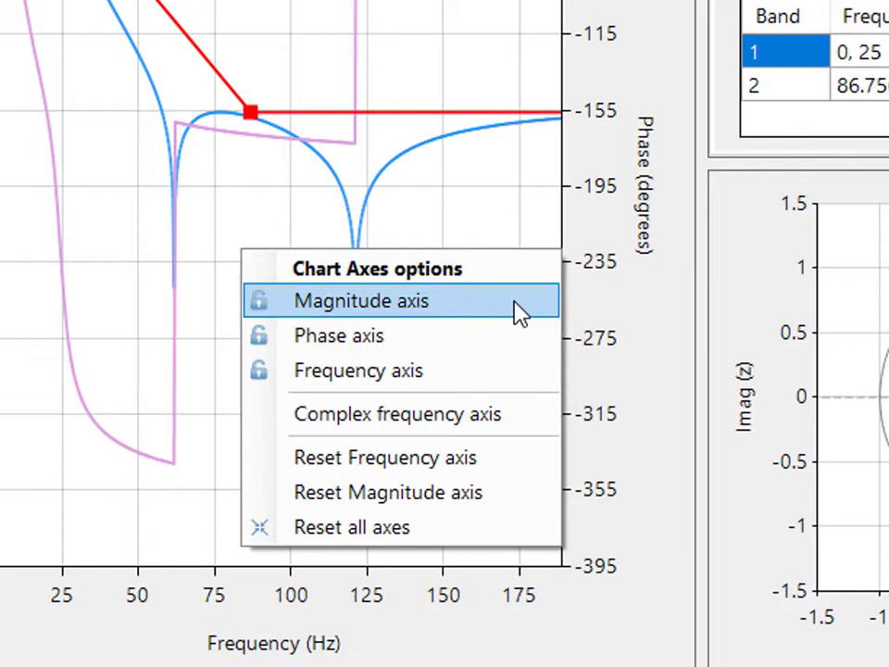
pyautogui.click(512, 307)
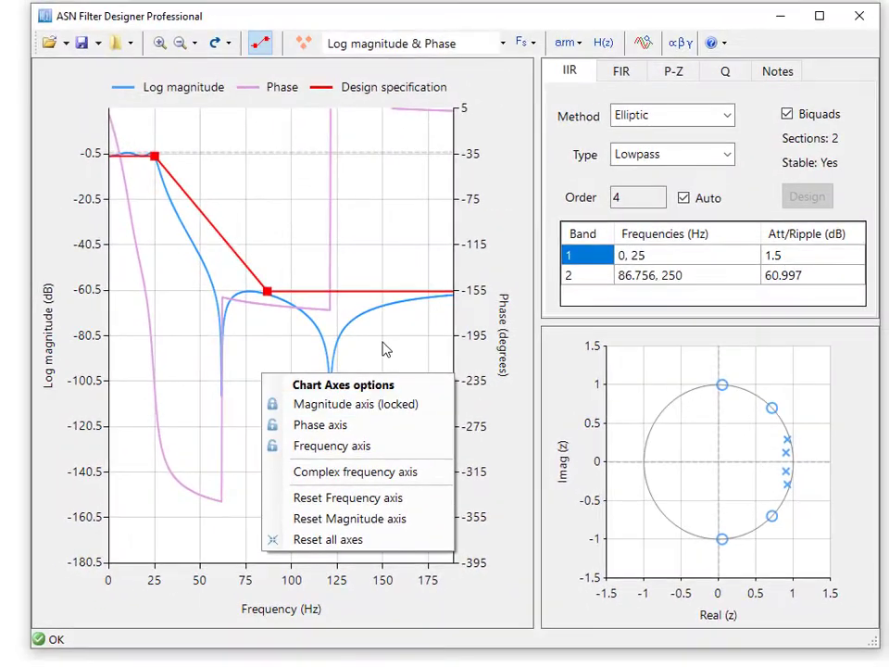
pyautogui.click(295, 388)
# - Zoom the frequency axis with the magnitude axis held locked
pyautogui.scroll(1, 295, 387)
pyautogui.scroll(2, 294, 388)
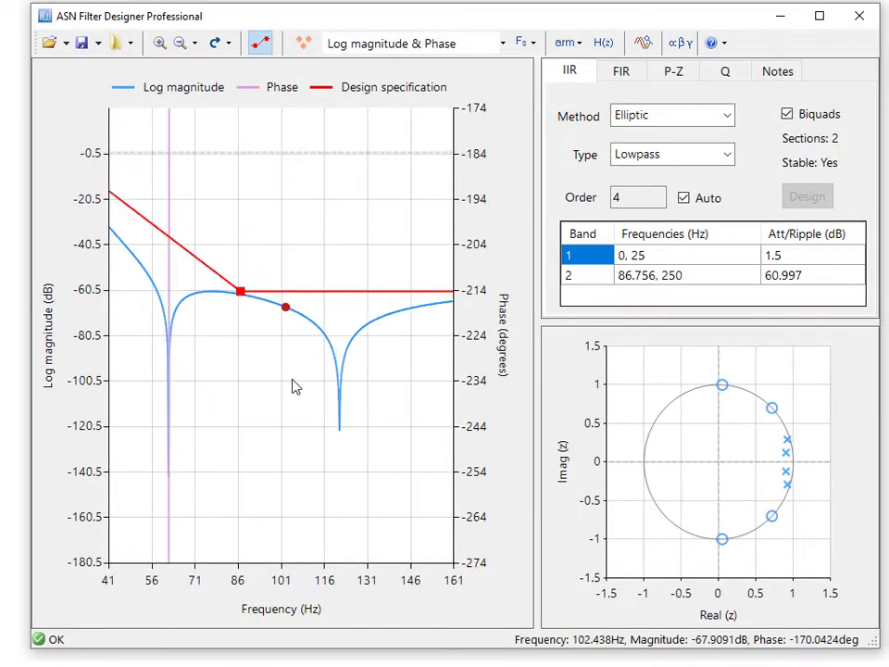
pyautogui.scroll(-2, 294, 387)
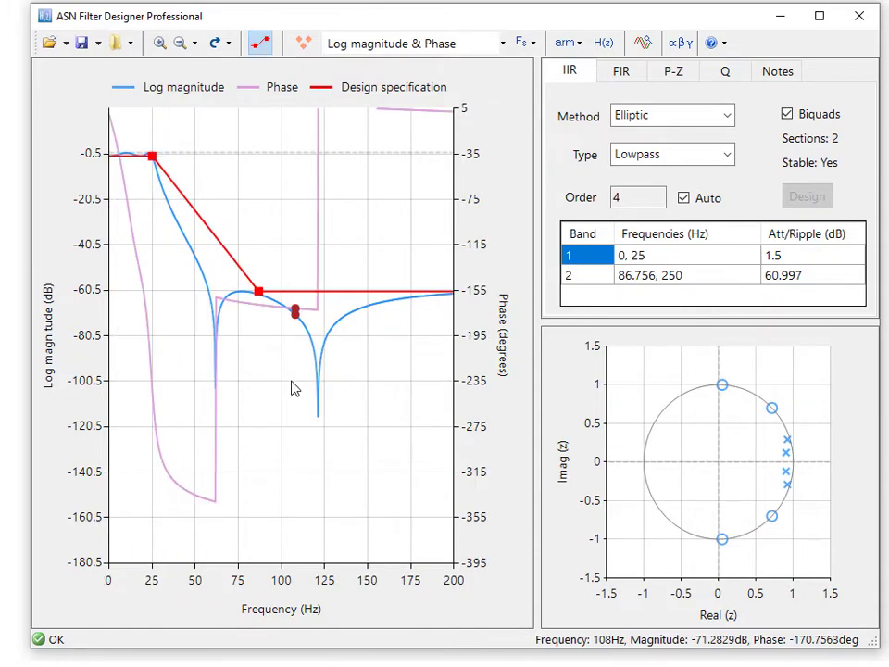
pyautogui.scroll(1, 294, 387)
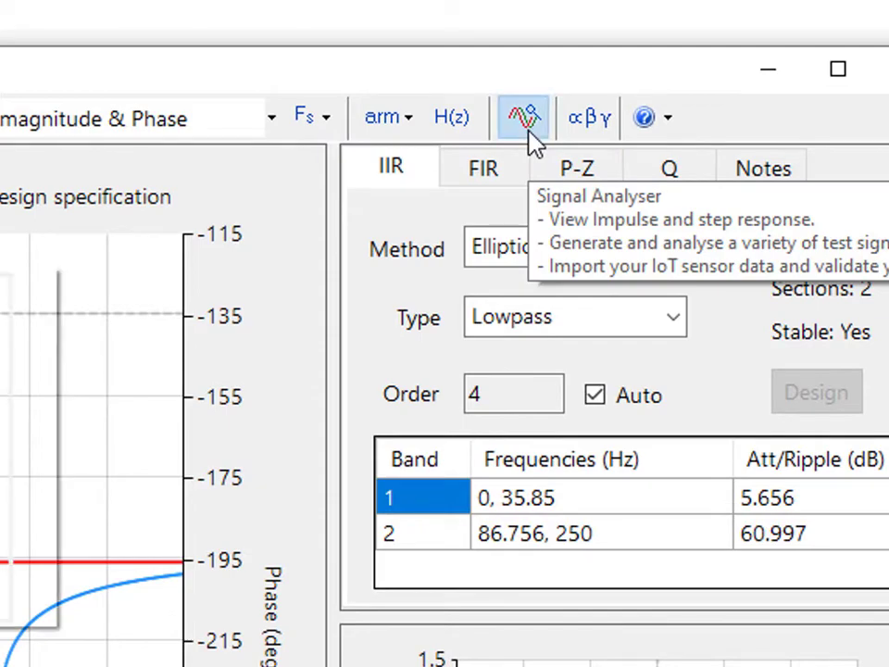
# - Play Sine A plus White Noise through the signal analyser and arrange its windows
pyautogui.click(529, 131)
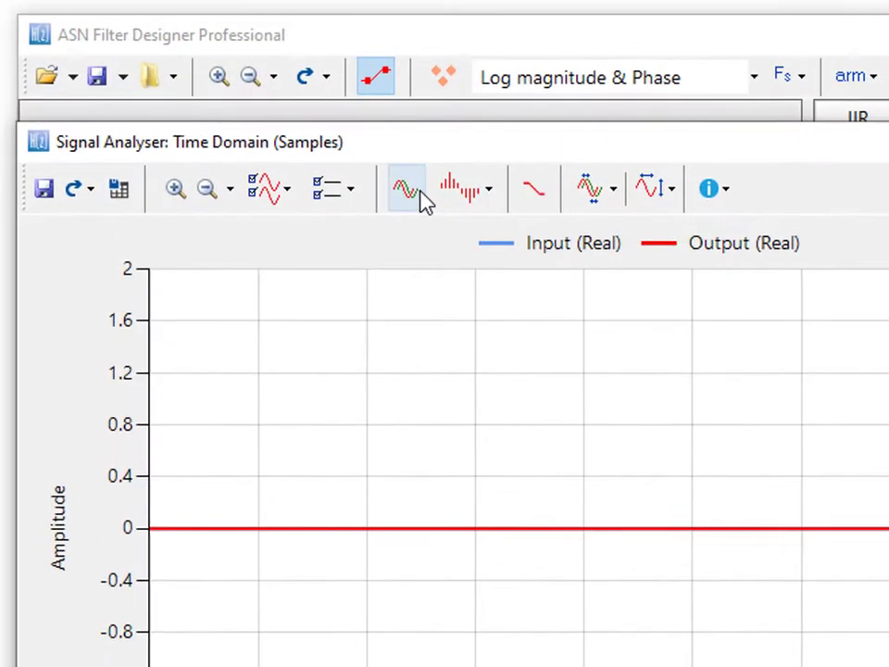
pyautogui.click(320, 125)
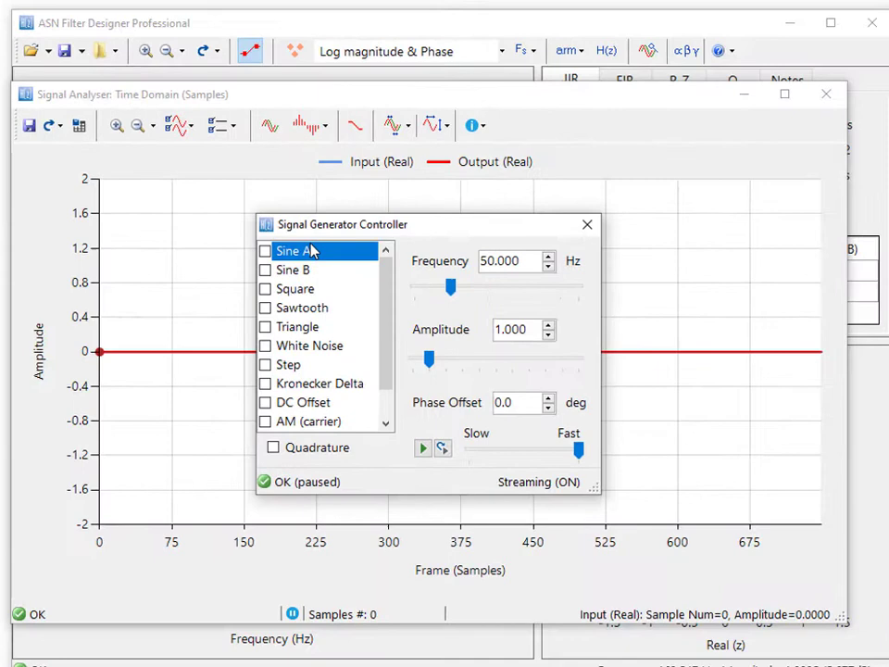
pyautogui.click(307, 250)
pyautogui.click(311, 349)
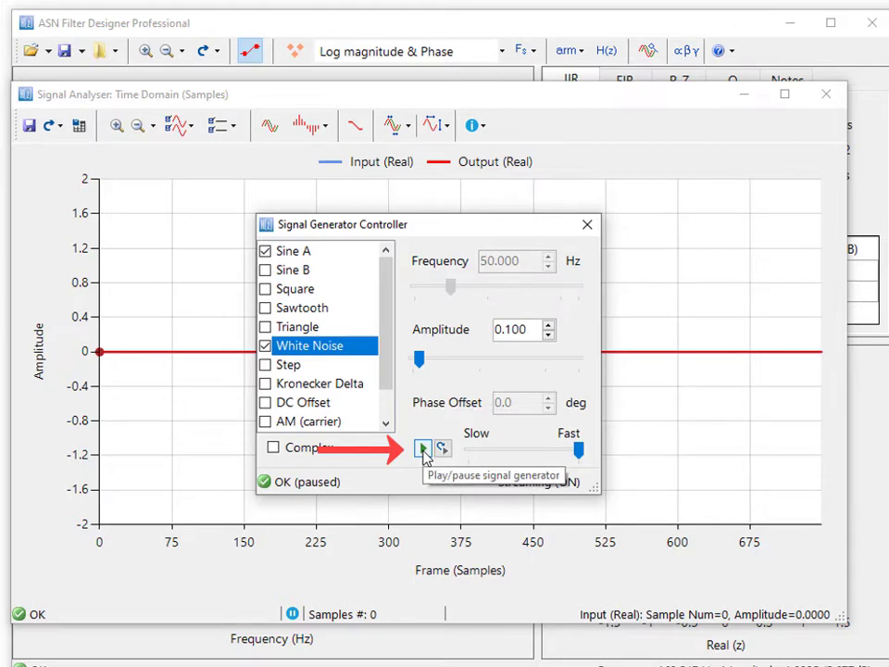
pyautogui.click(424, 450)
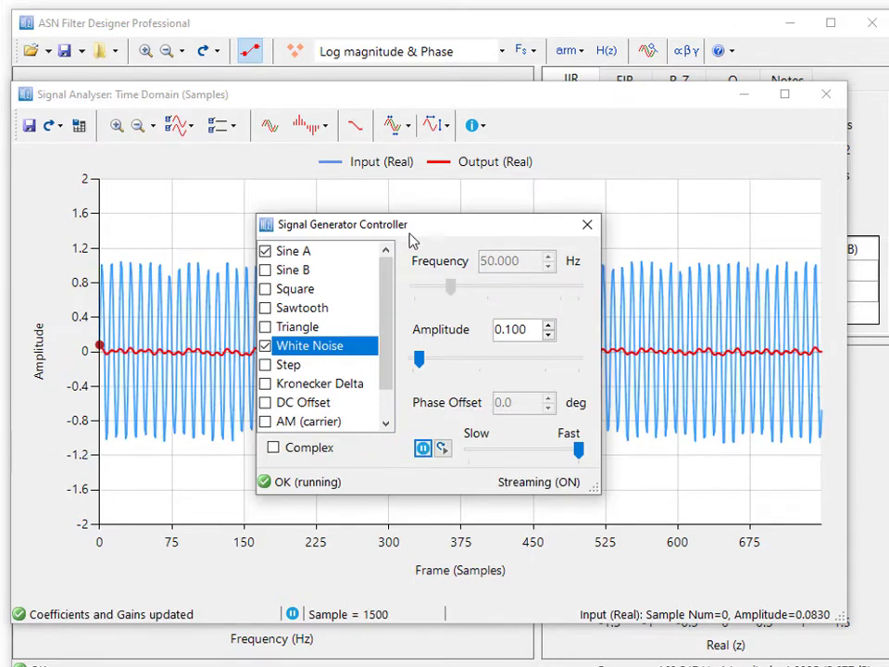
pyautogui.moveTo(413, 231)
pyautogui.mouseDown()
pyautogui.moveTo(575, 482)
pyautogui.moveTo(630, 535)
pyautogui.mouseUp()
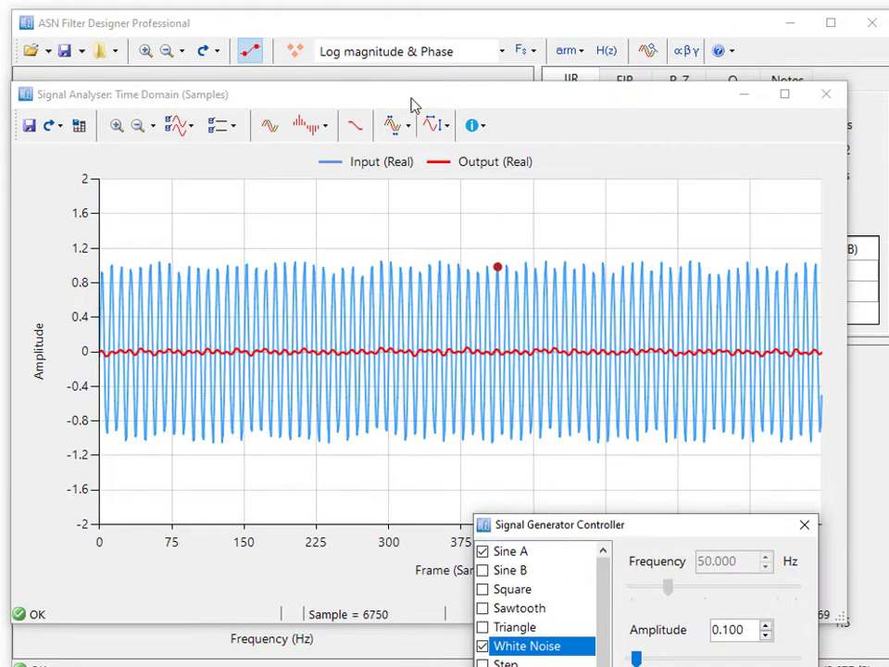
pyautogui.moveTo(338, 108)
pyautogui.mouseDown()
pyautogui.moveTo(442, 123)
pyautogui.moveTo(351, 184)
pyautogui.moveTo(326, 185)
pyautogui.moveTo(336, 246)
pyautogui.moveTo(335, 238)
pyautogui.mouseUp()
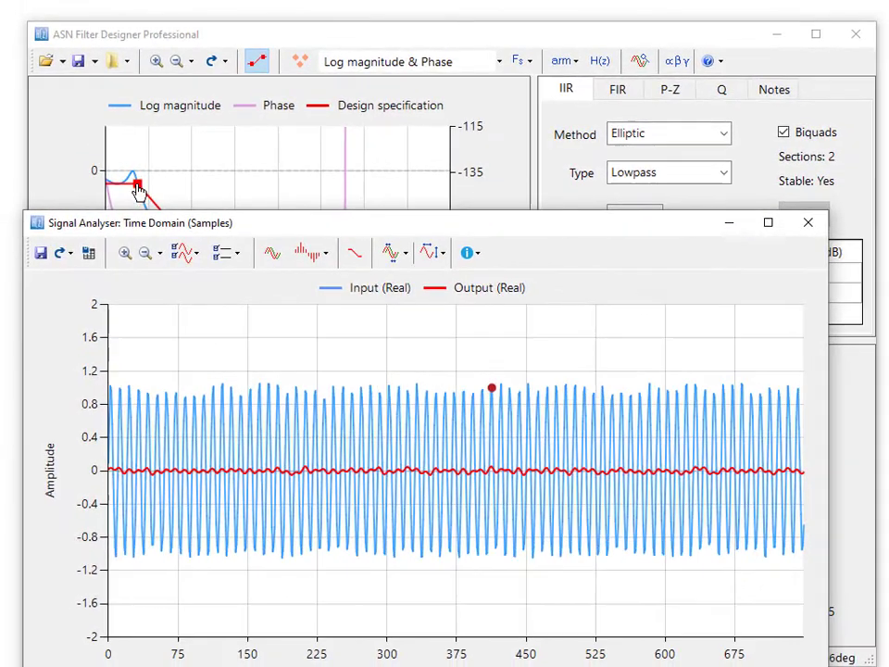
# - Extend the passband edge past 50 Hz and switch the analyser to Frequency Domain spectra
pyautogui.click(137, 190)
pyautogui.moveTo(139, 184); pyautogui.dragTo(196, 178)
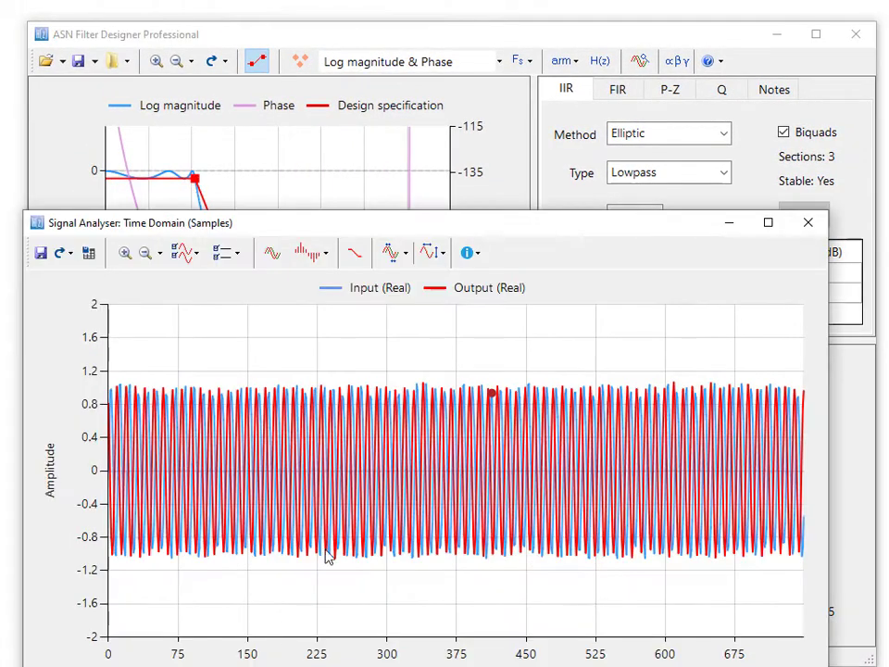
pyautogui.click(366, 524)
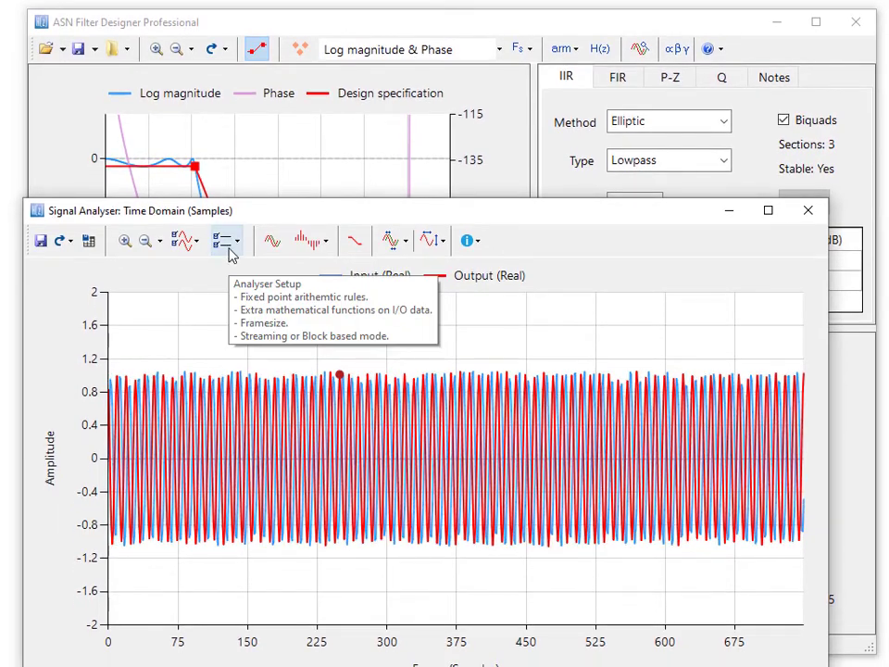
pyautogui.click(189, 242)
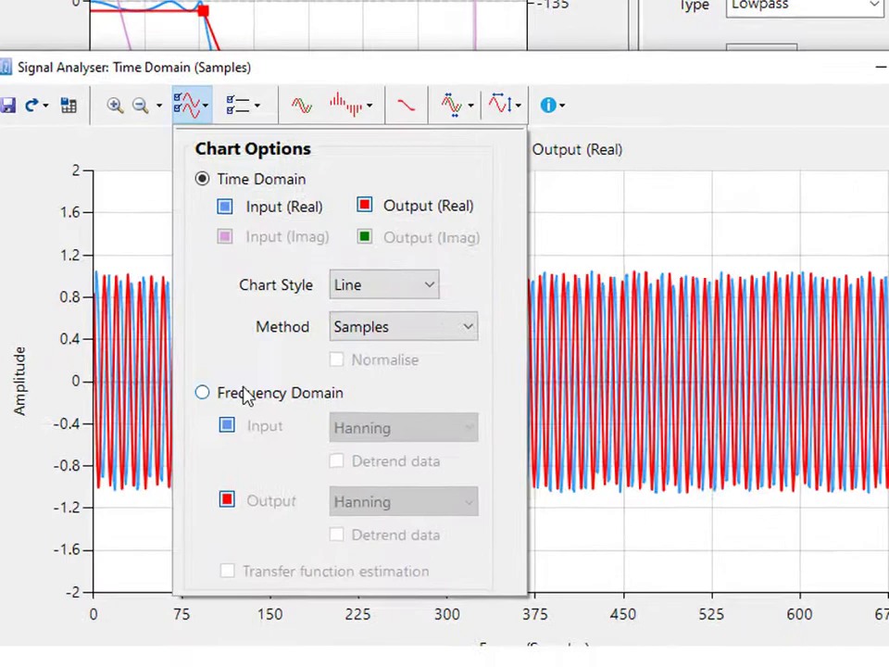
pyautogui.click(204, 392)
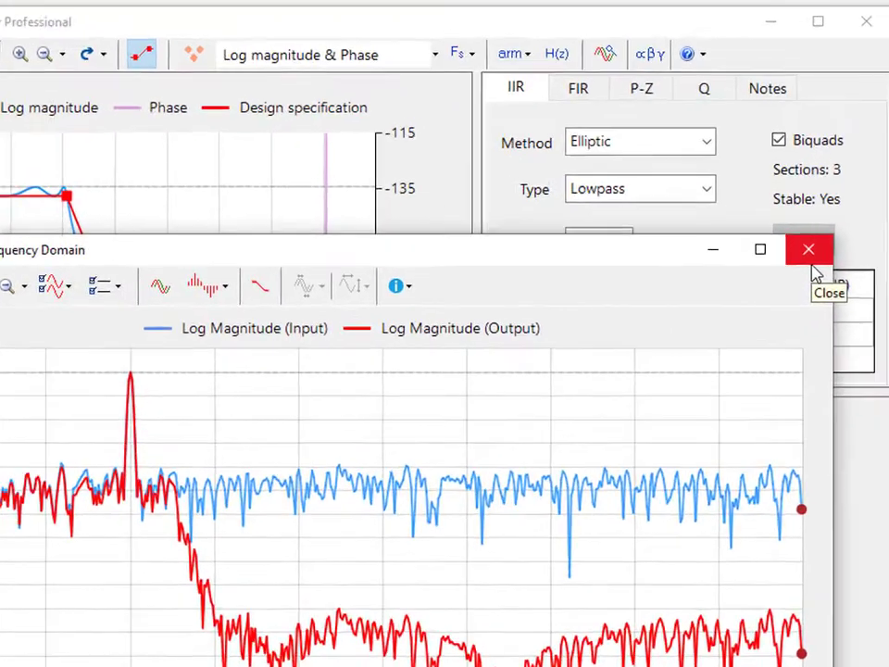
# - Close the signal analyser and scroll the H(z) summary of the three biquad sections
pyautogui.click(793, 200)
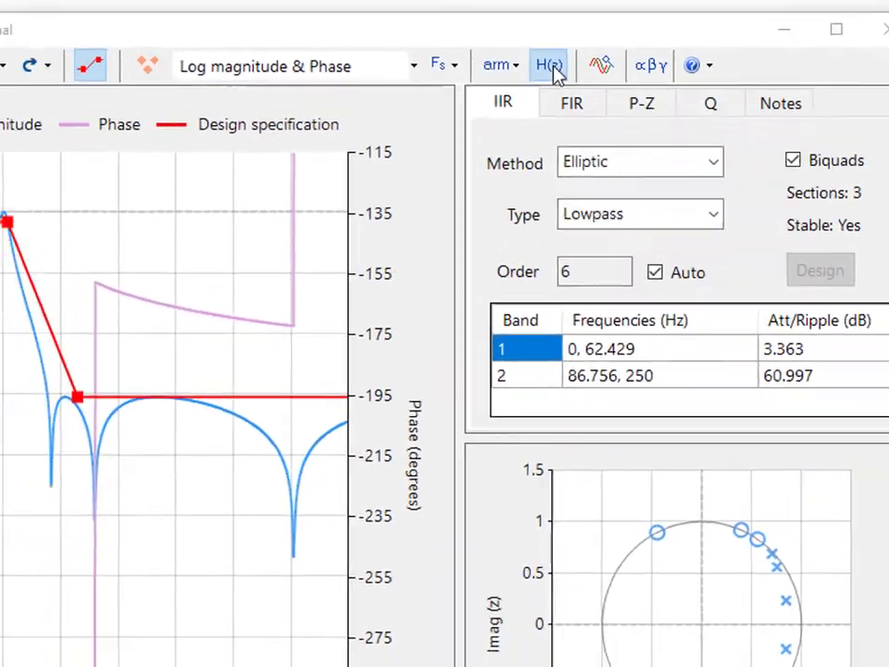
pyautogui.click(509, 82)
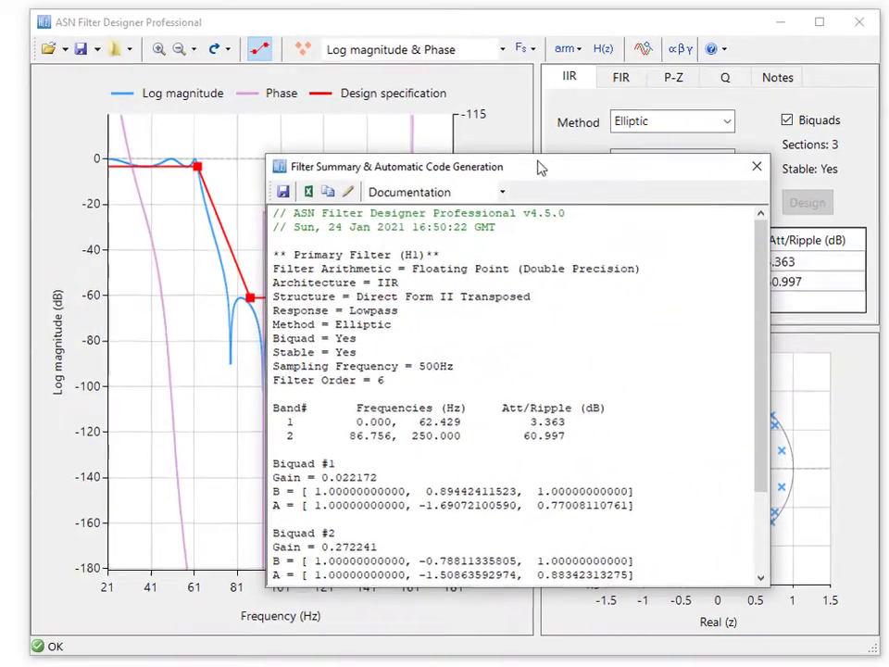
pyautogui.scroll(-2, 559, 267)
pyautogui.scroll(-1, 558, 267)
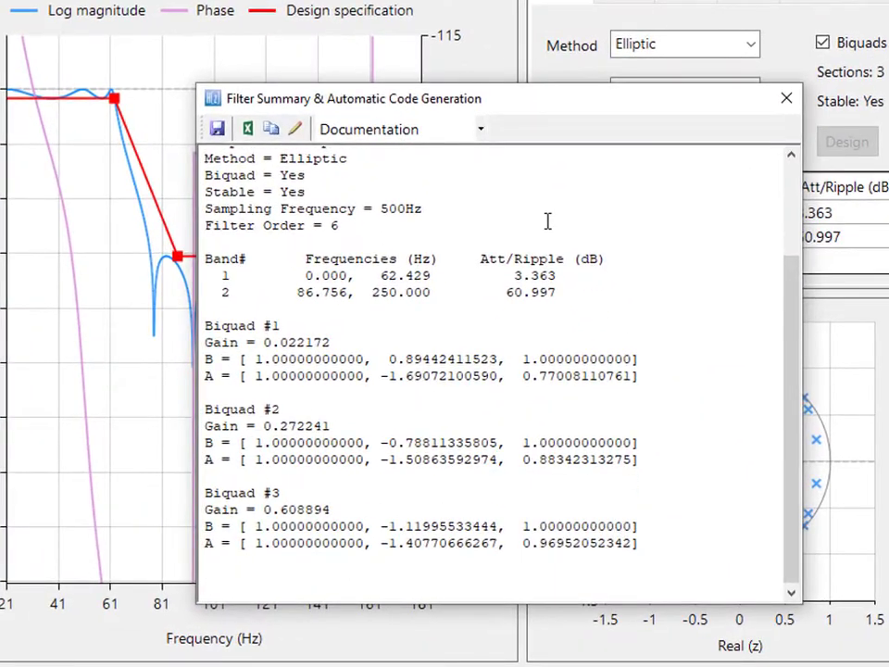
pyautogui.scroll(3, 547, 220)
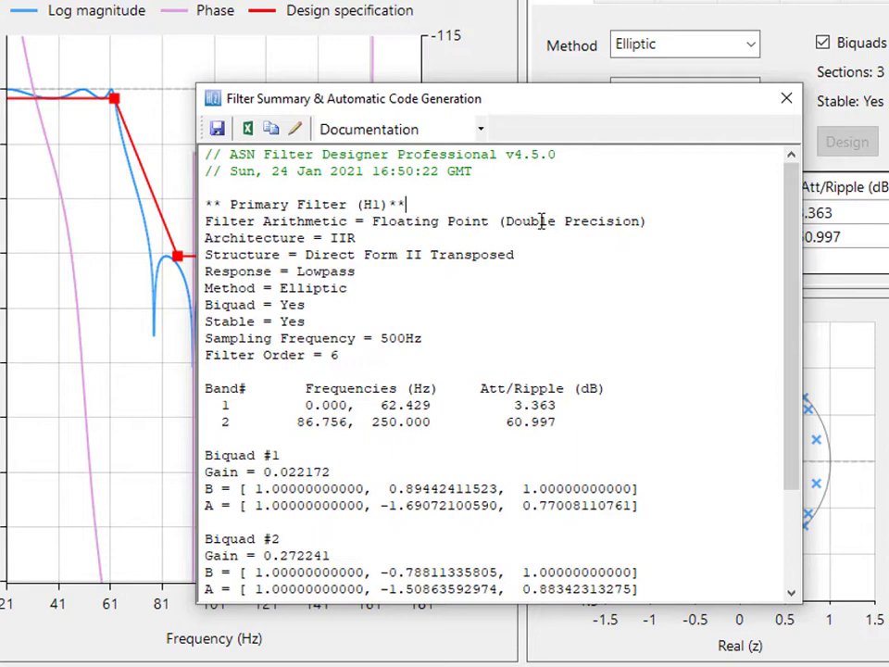
# - Step through Python, Matlab/Octave and Scilab output, then settle on C/C++ code and scroll it
pyautogui.click(481, 131)
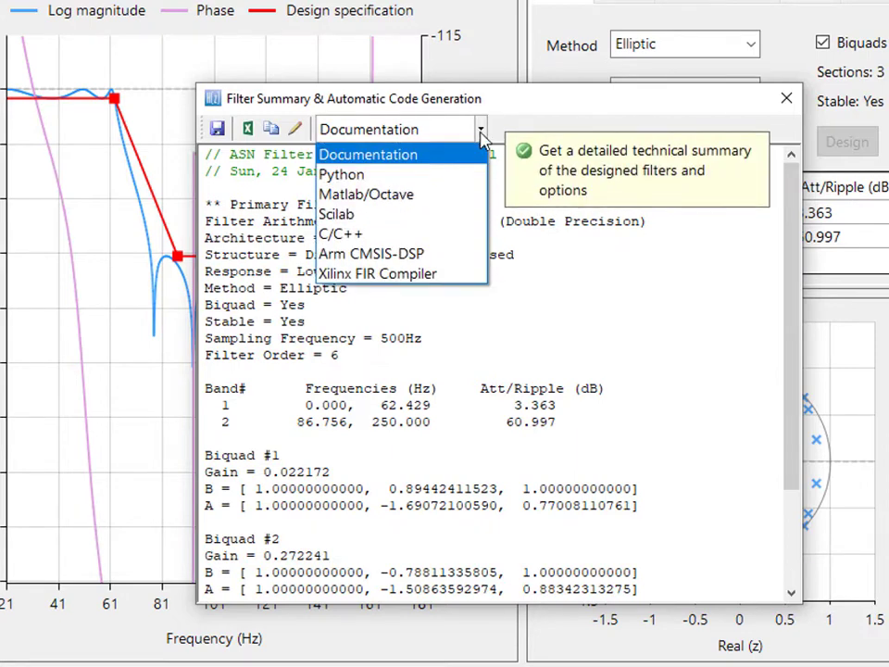
pyautogui.press('Down')
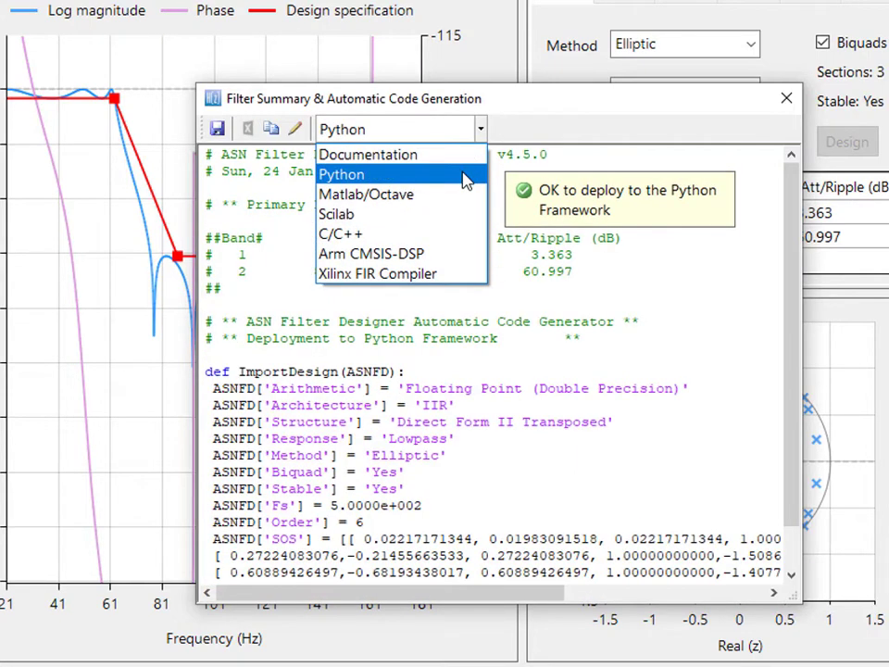
pyautogui.press('Down')
pyautogui.press('Down')
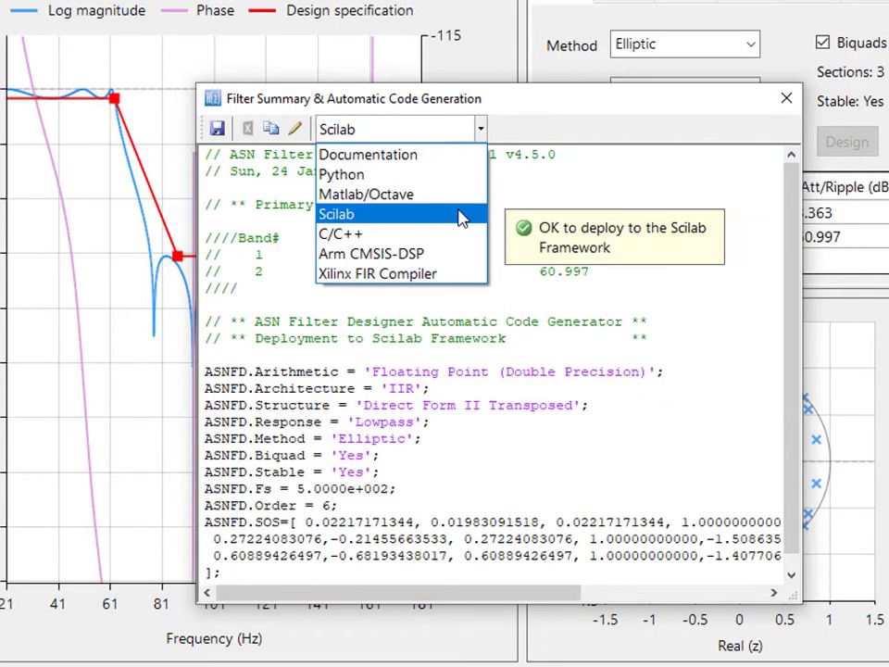
pyautogui.press('Down')
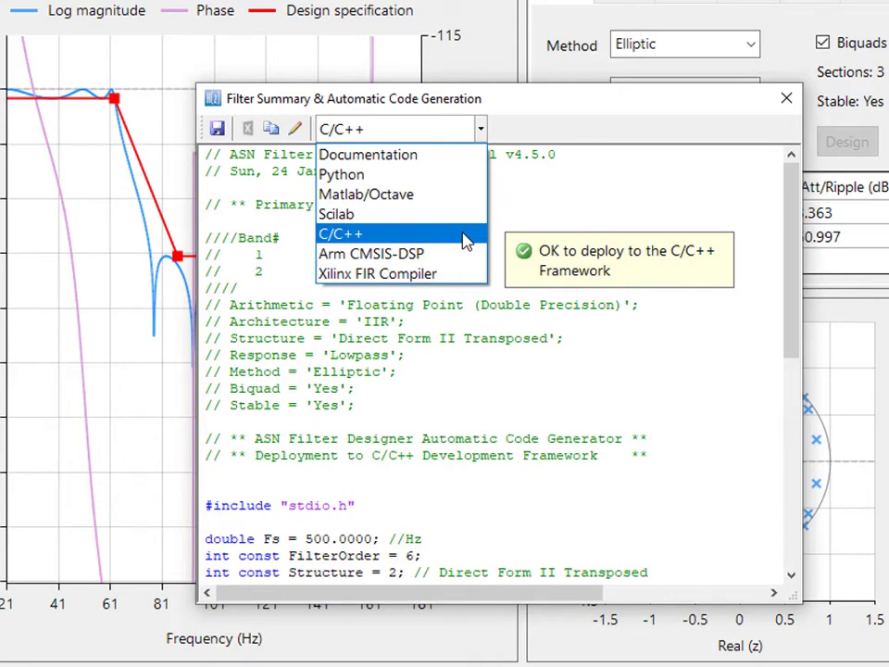
pyautogui.click(466, 241)
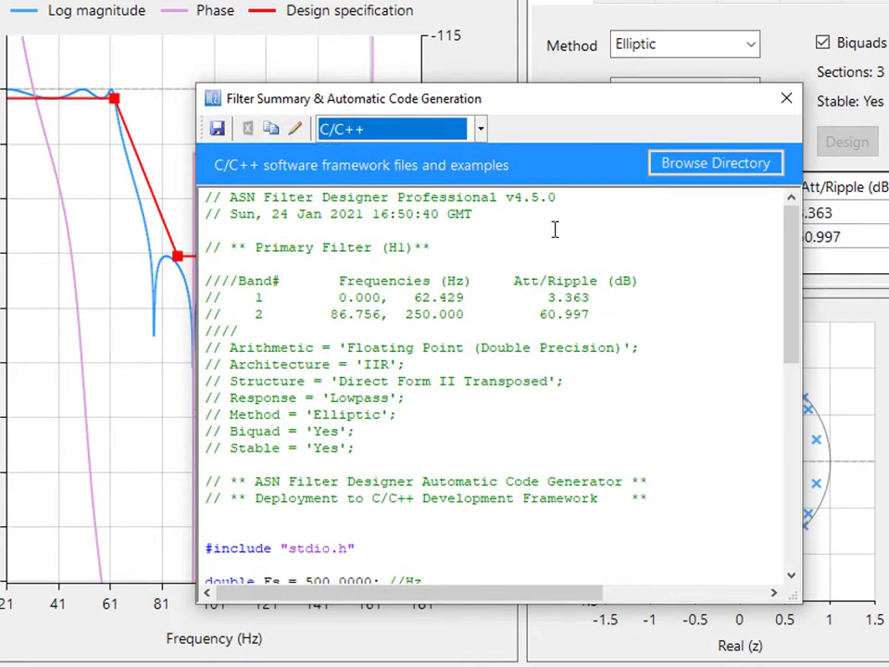
pyautogui.scroll(-3, 556, 228)
pyautogui.scroll(-2, 556, 228)
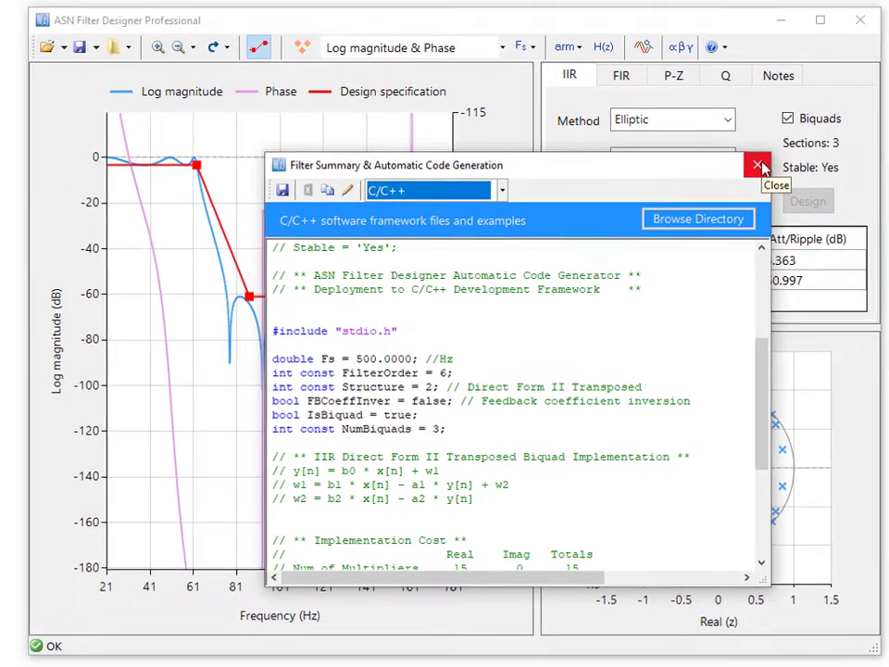
# - Deploy the filter as Fixed Point Q15 Arm CMSIS-DSP code
pyautogui.click(787, 99)
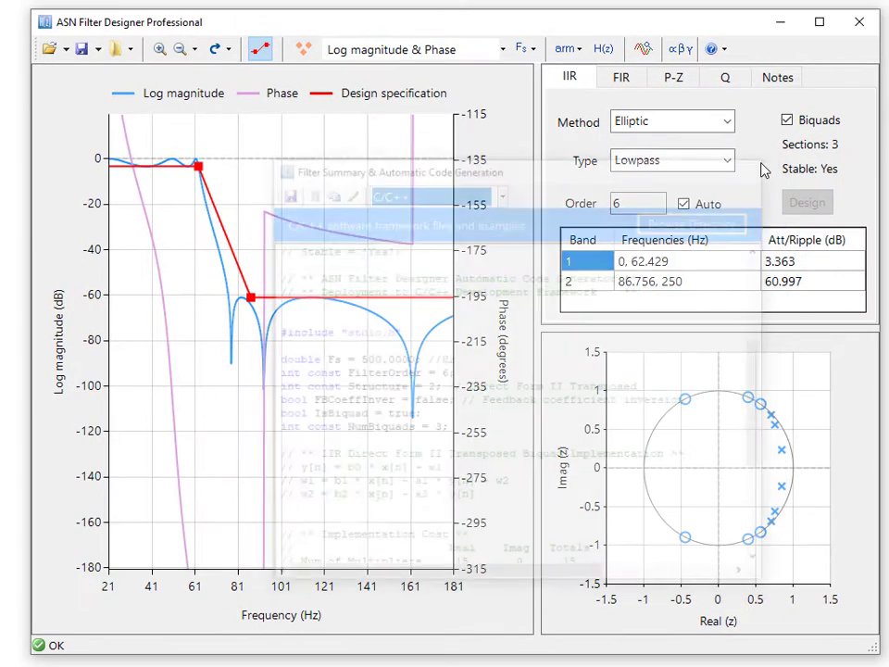
pyautogui.click(568, 49)
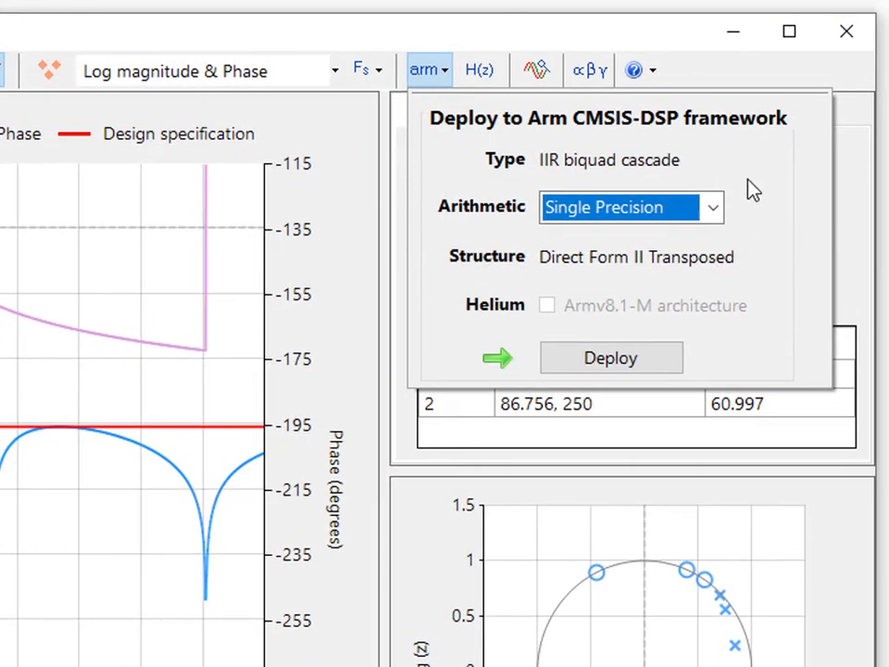
pyautogui.click(693, 213)
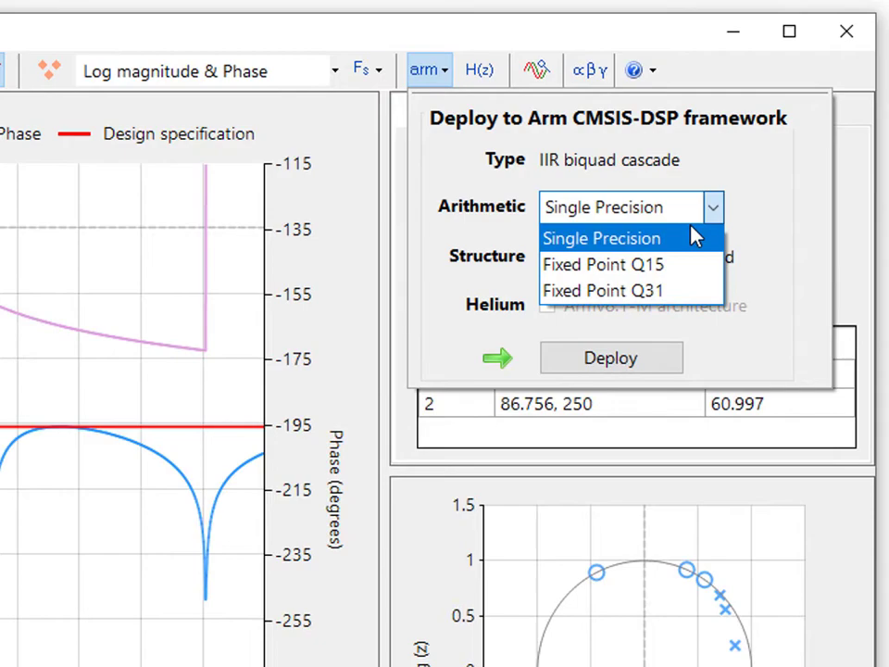
pyautogui.click(677, 265)
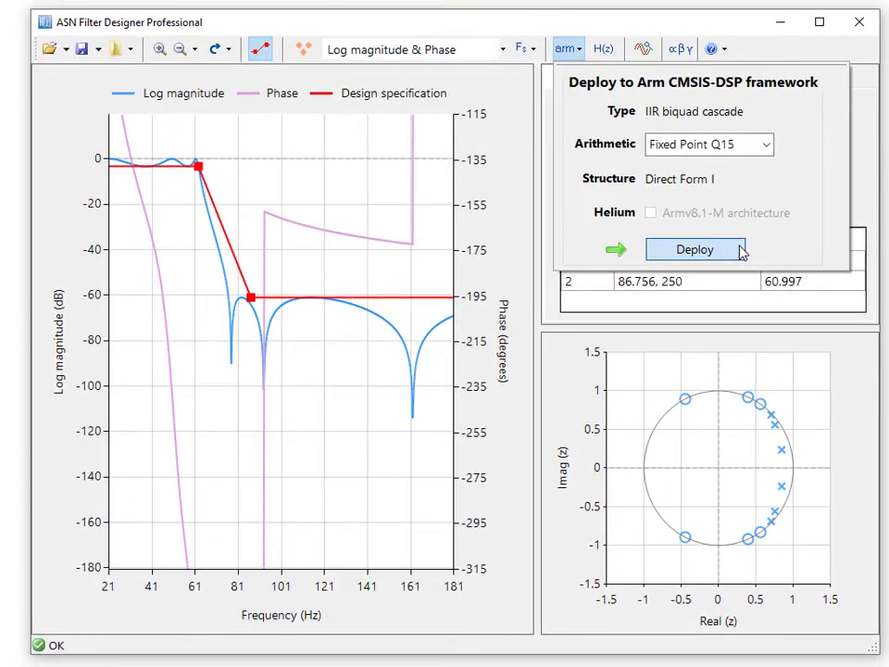
pyautogui.click(740, 249)
# - Scroll through the generated Q15 code and coefficients, then close the summary
pyautogui.scroll(-2, 581, 340)
pyautogui.scroll(-2, 584, 350)
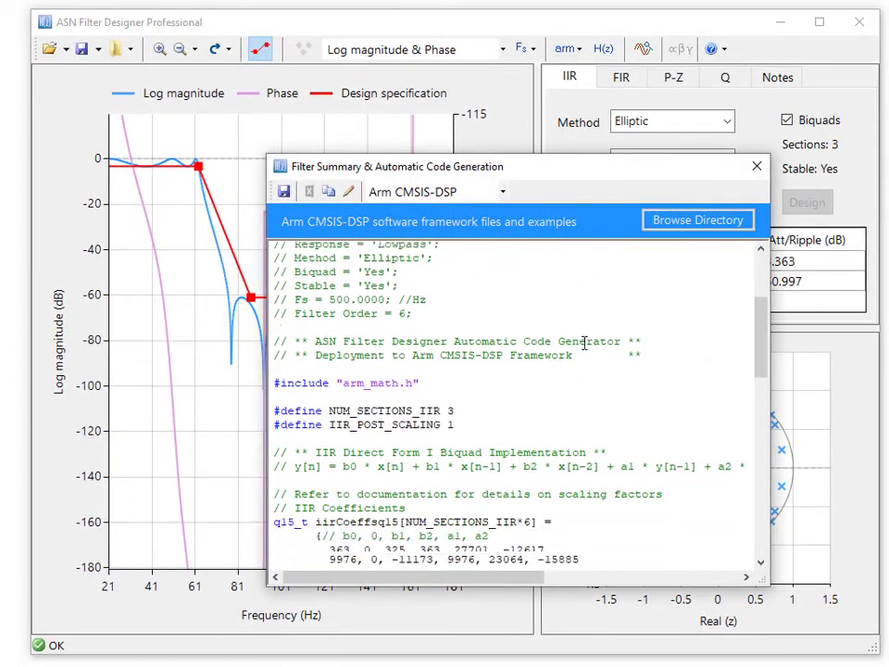
pyautogui.scroll(-5, 600, 342)
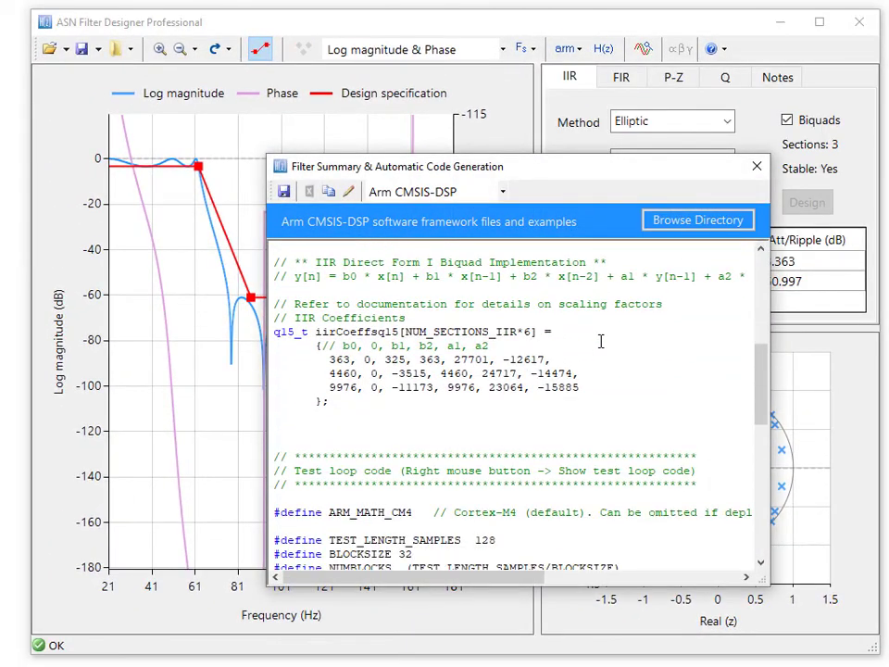
pyautogui.click(755, 169)
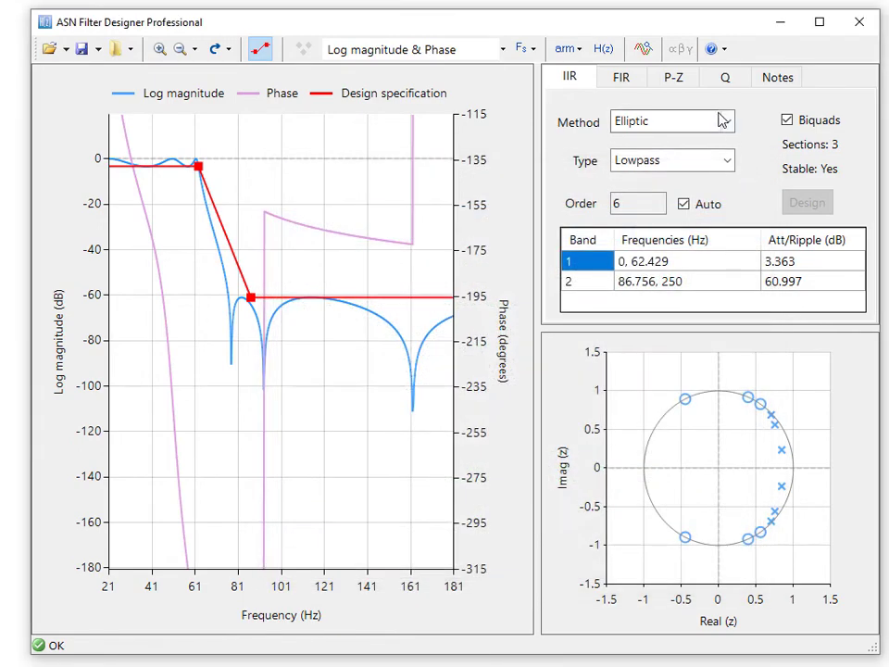
# - Run the mains-canceller FilterScript example (fc 50 Hz, Gain 0.2) and reveal the notched plot
pyautogui.click(682, 51)
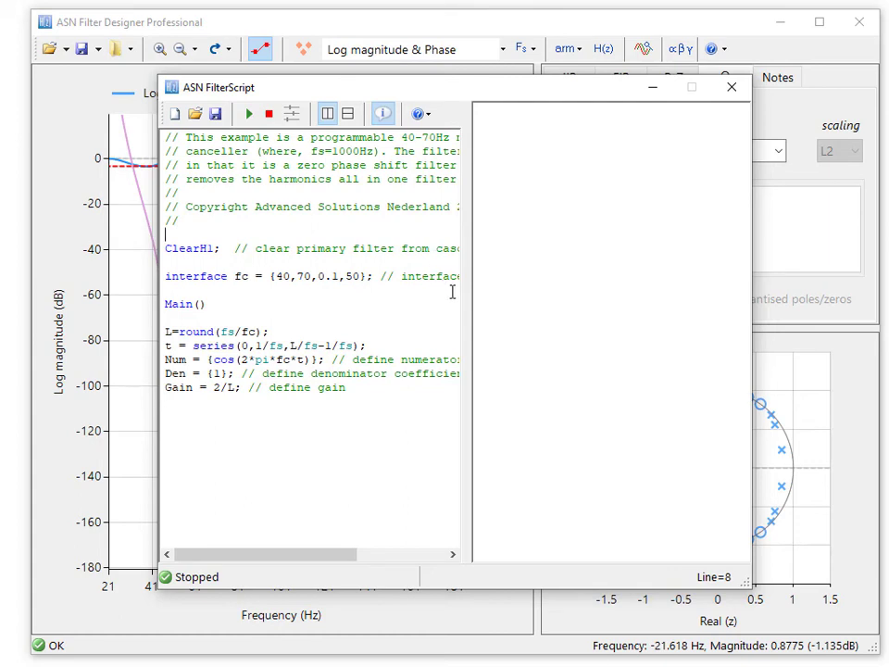
pyautogui.moveTo(472, 296); pyautogui.dragTo(520, 302)
pyautogui.click(417, 249)
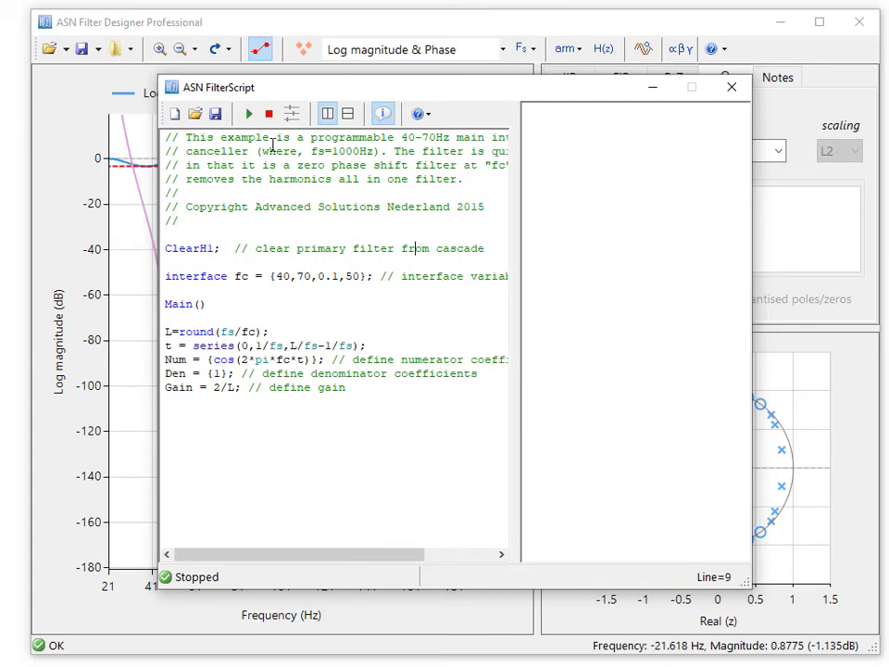
pyautogui.click(251, 114)
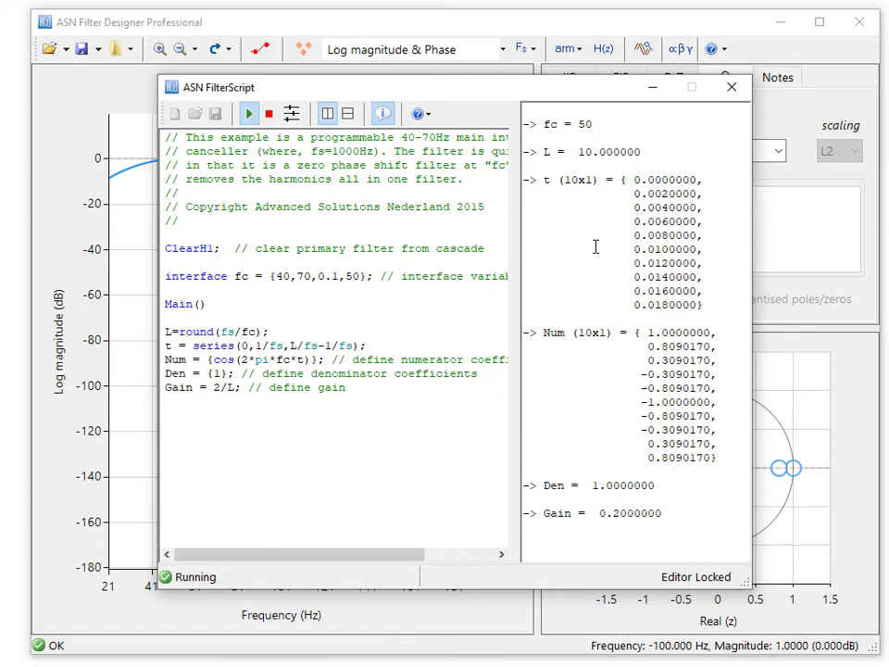
pyautogui.moveTo(456, 88); pyautogui.dragTo(710, 144)
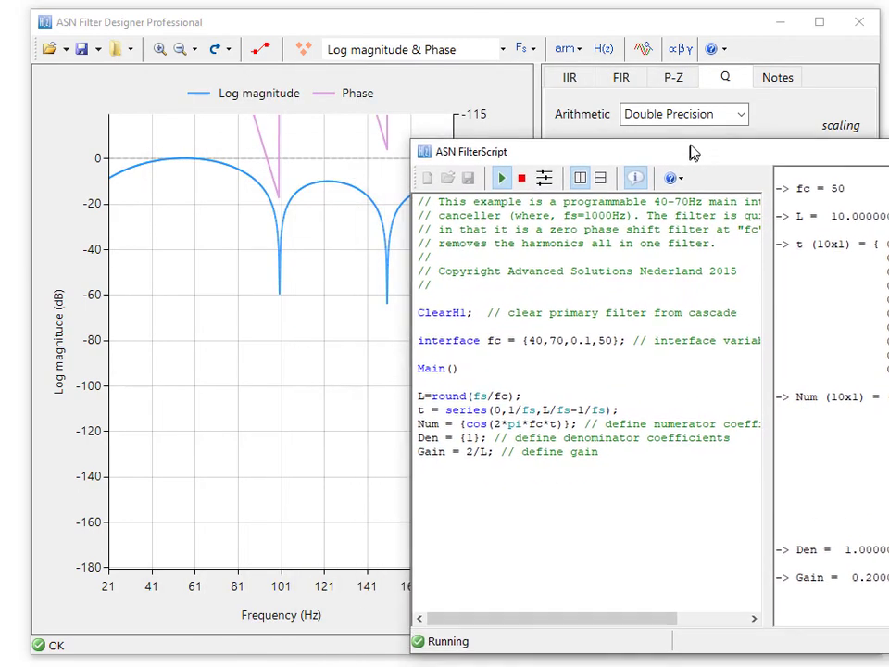